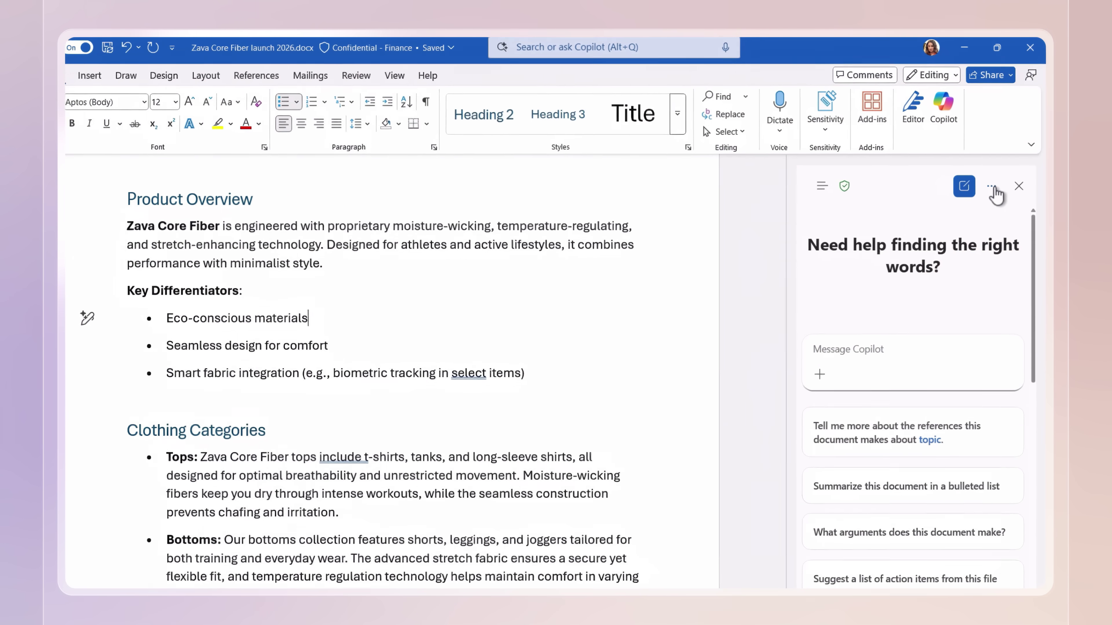
Switch Copilot chat to GPT-5 and send the 'Summarize this document in a bulleted list' request
click(990, 238)
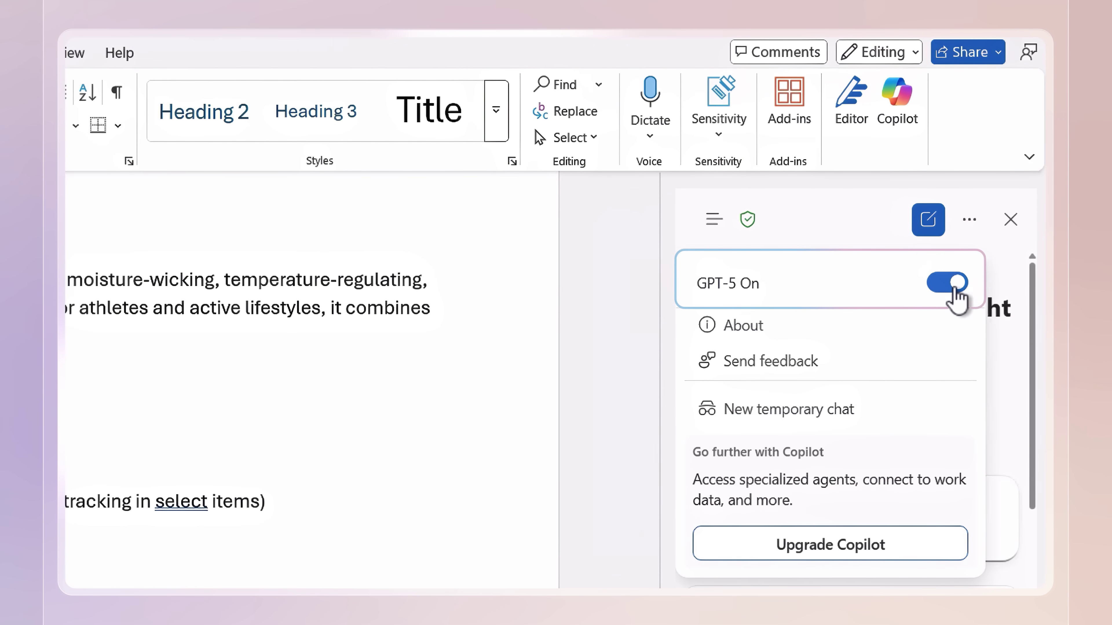
click(859, 226)
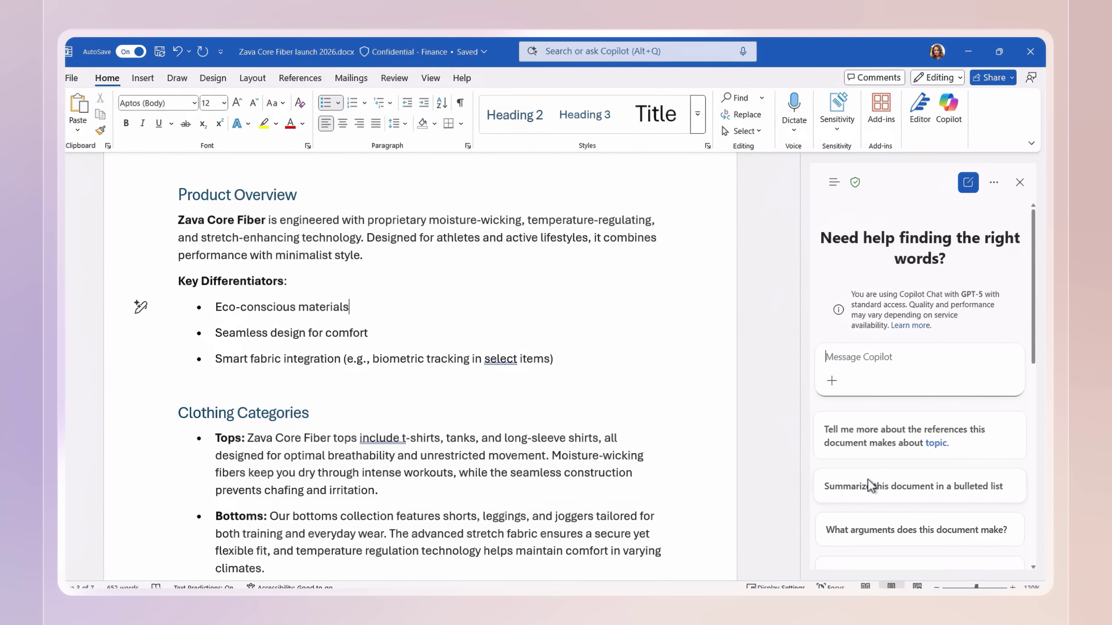
click(872, 482)
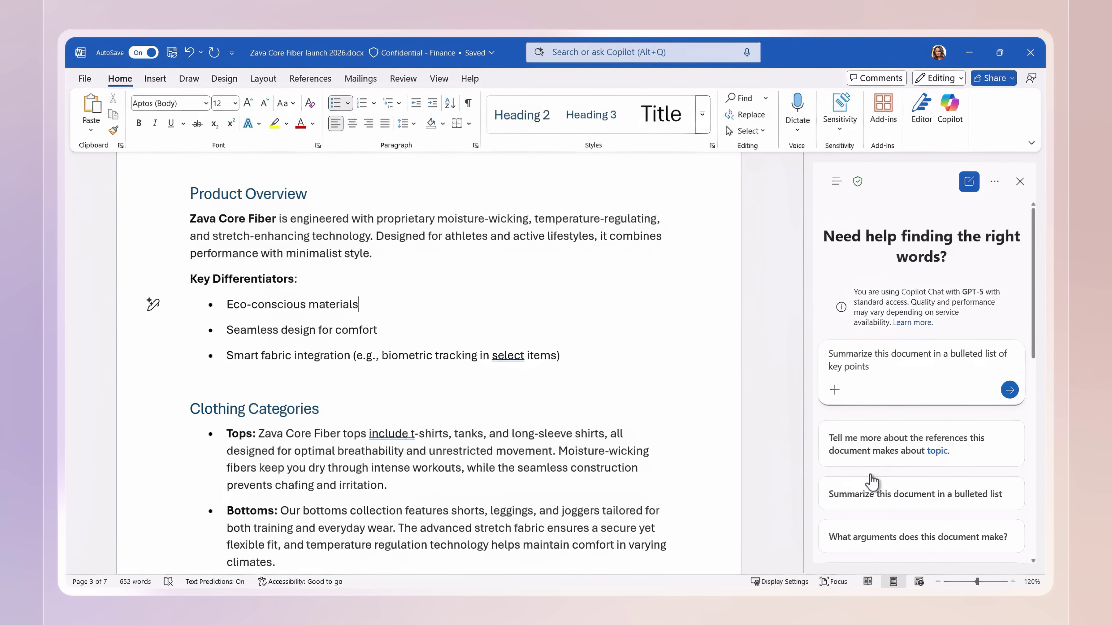
click(1010, 389)
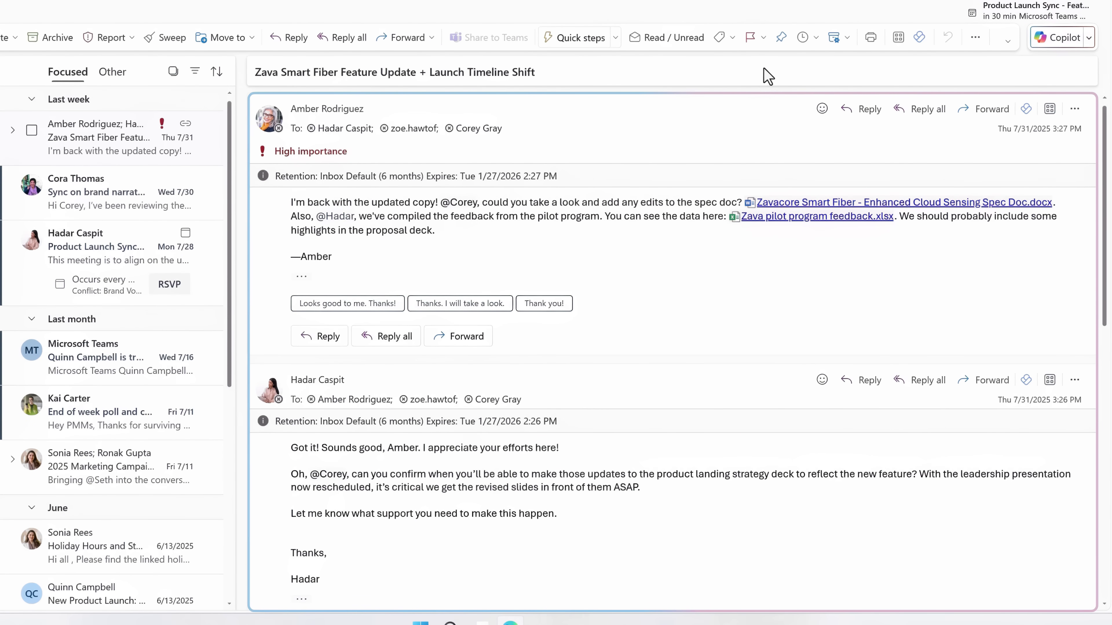
Open Outlook's Copilot and type 'Please draft a recap of this email thread for me to share with the launch team.'
click(1056, 37)
text(Please draft a recap of this email th)
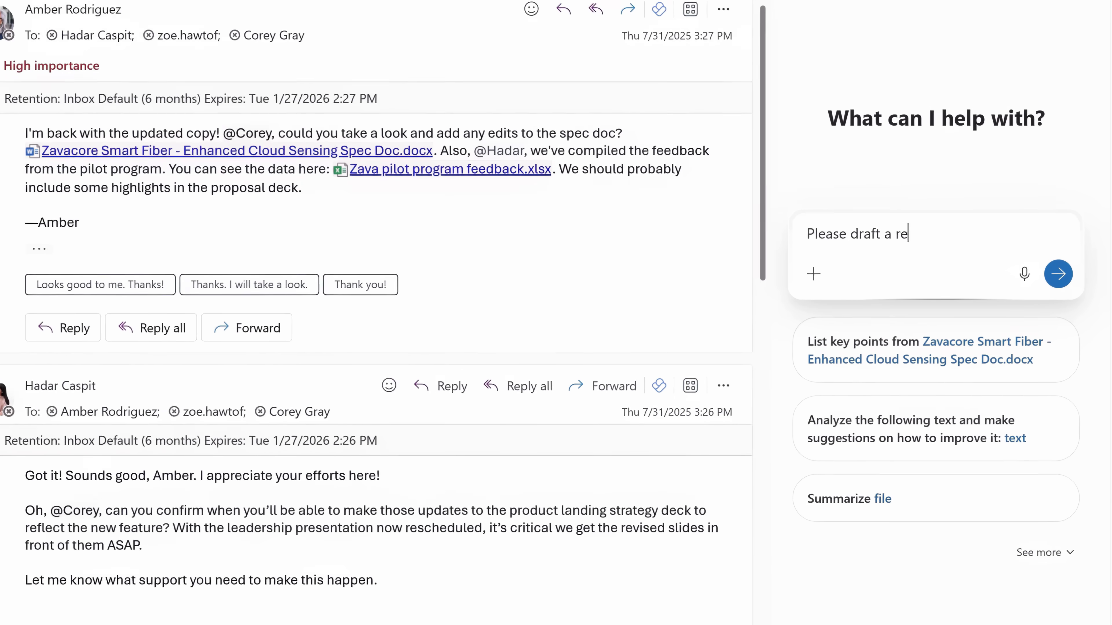
text(read for me to)
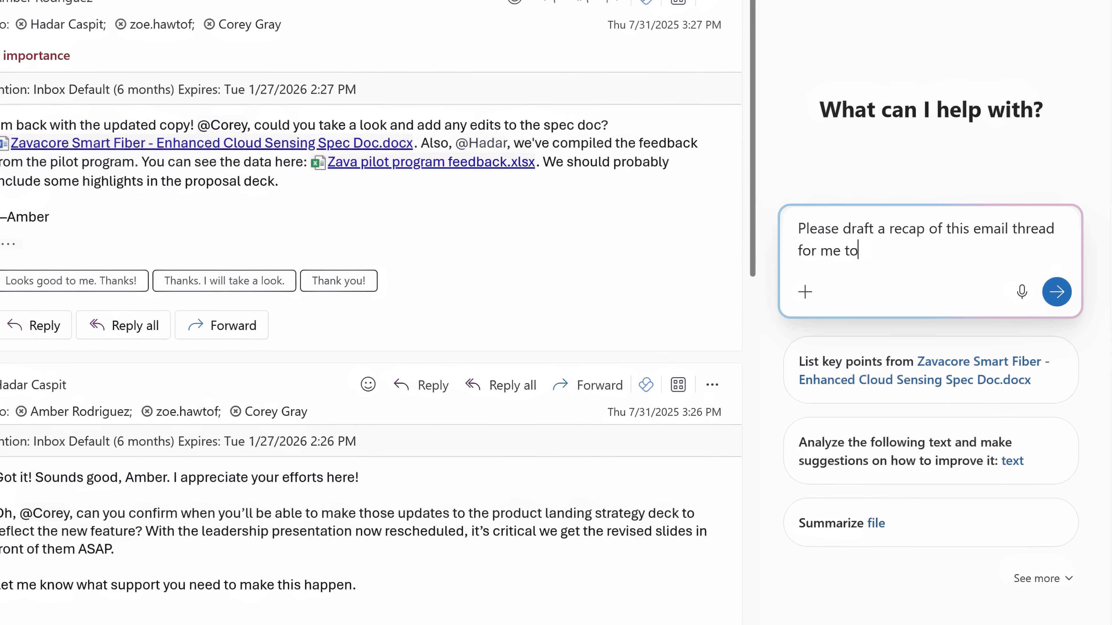
text( share with the launch team.)
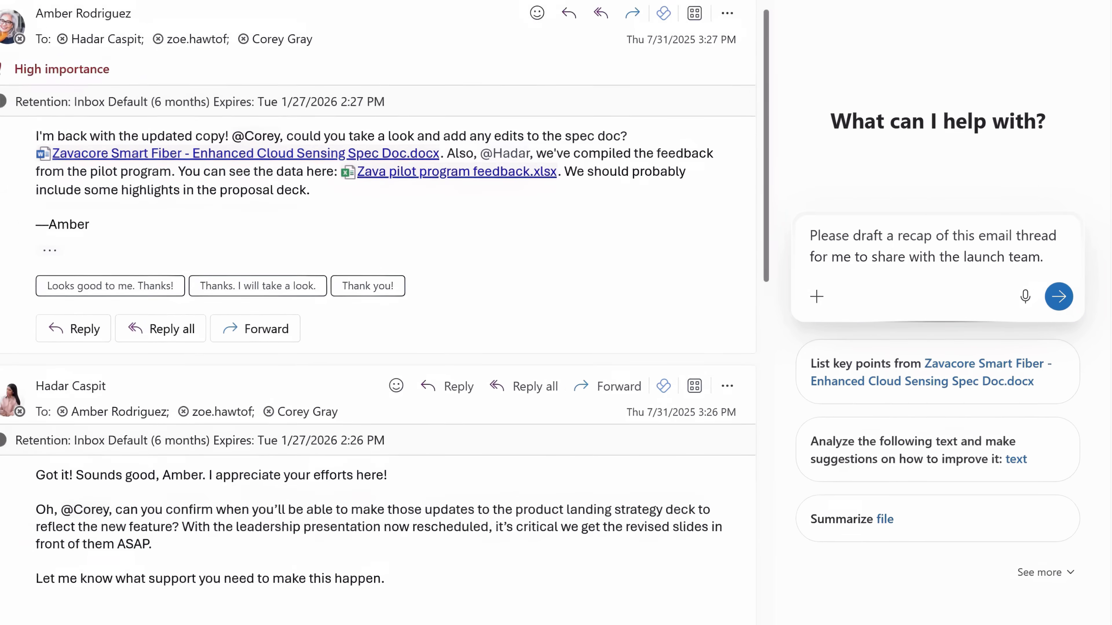
Send the recap prompt and read through the recap down to its action items
key(Return)
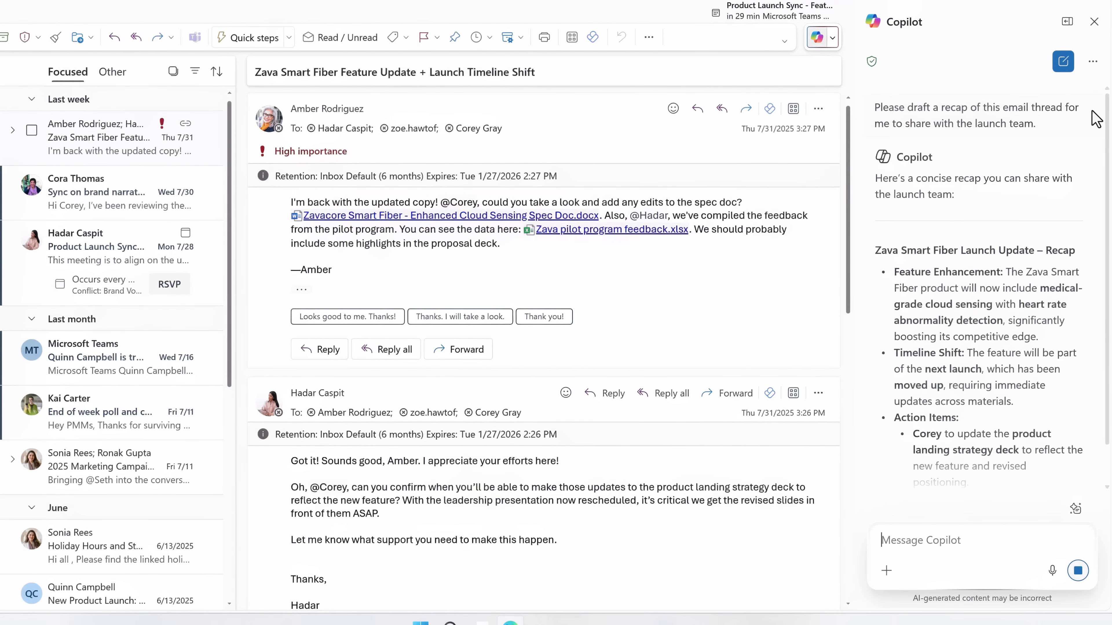
scroll(1108, 193, down, 3)
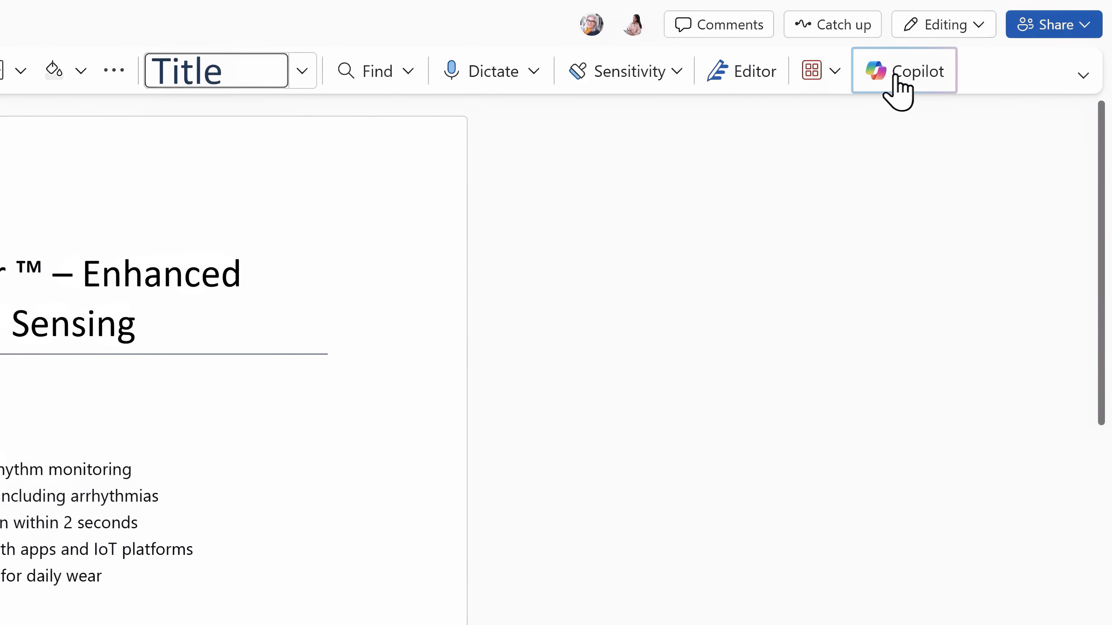
Open Copilot beside the spec document and tell it Copilot chat should be concise
click(895, 78)
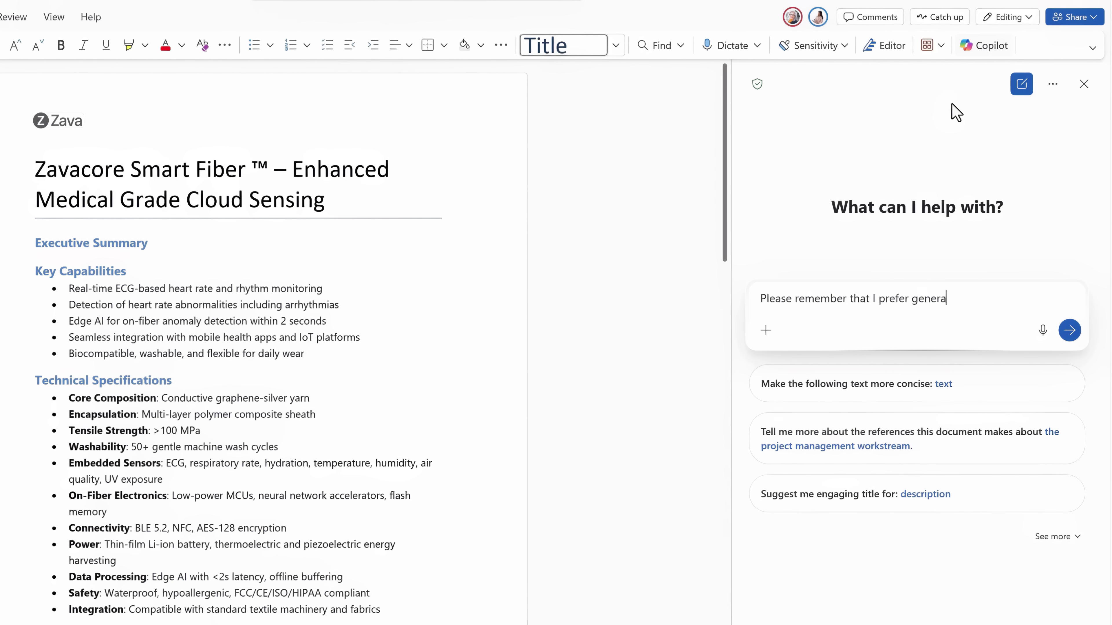
text(ilot chat to be conci)
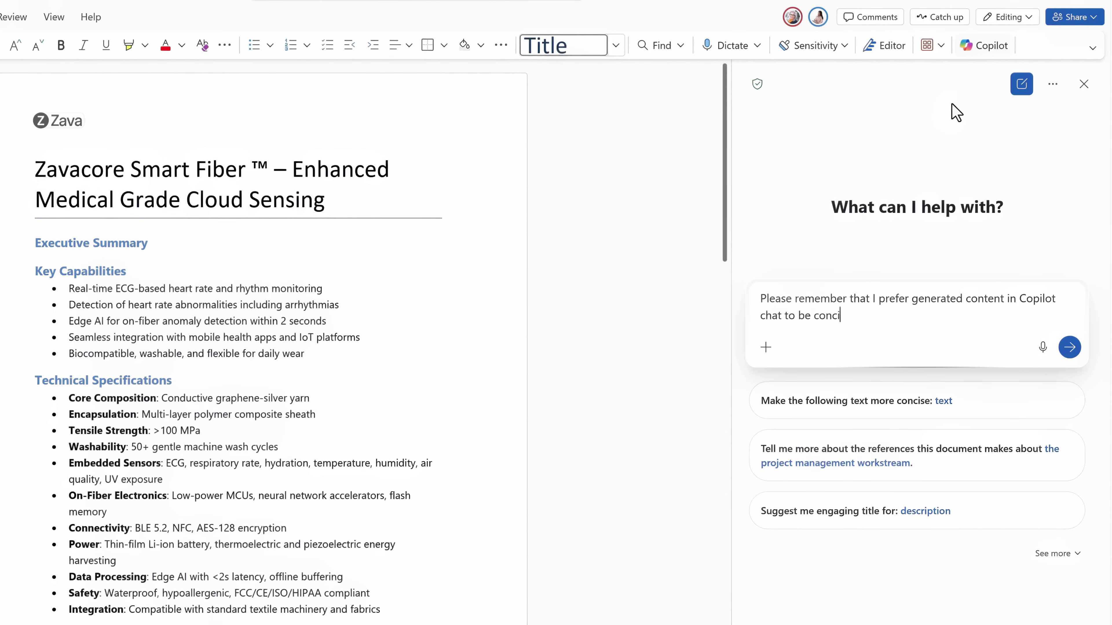
text(se.)
key(Return)
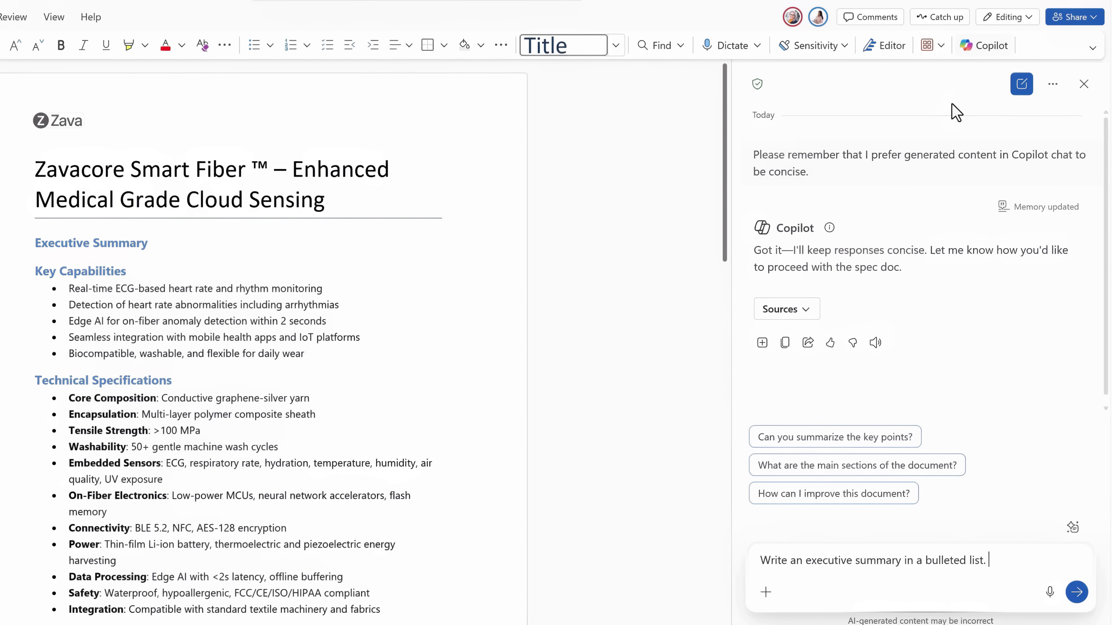
Request a bulleted executive summary and paste Copilot's copied response under Executive Summary
key(Return)
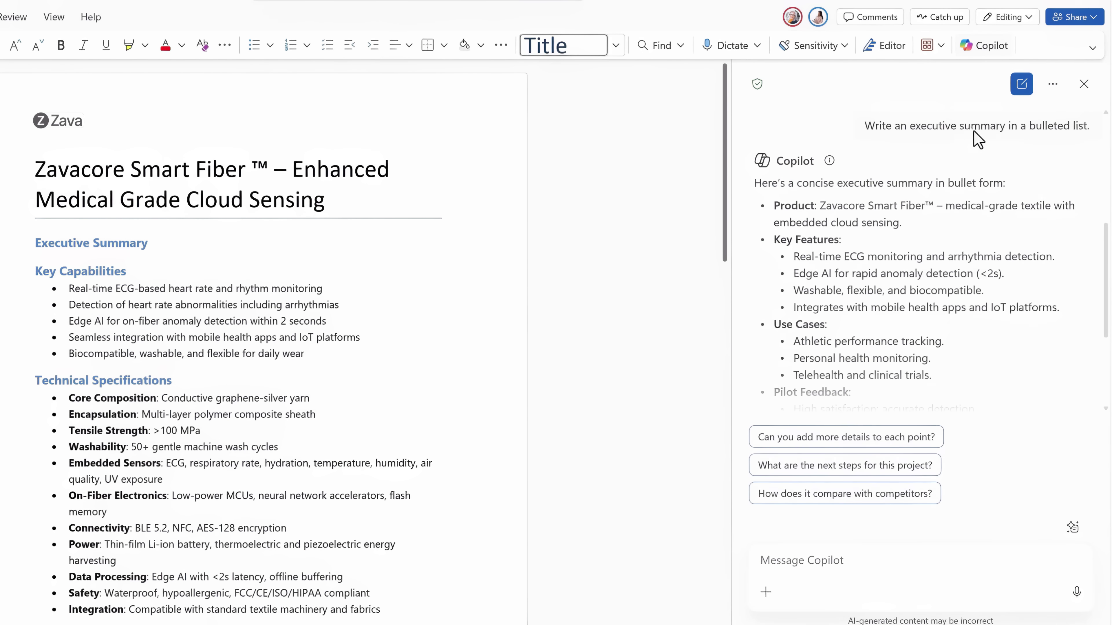
scroll(1085, 273, down, 4)
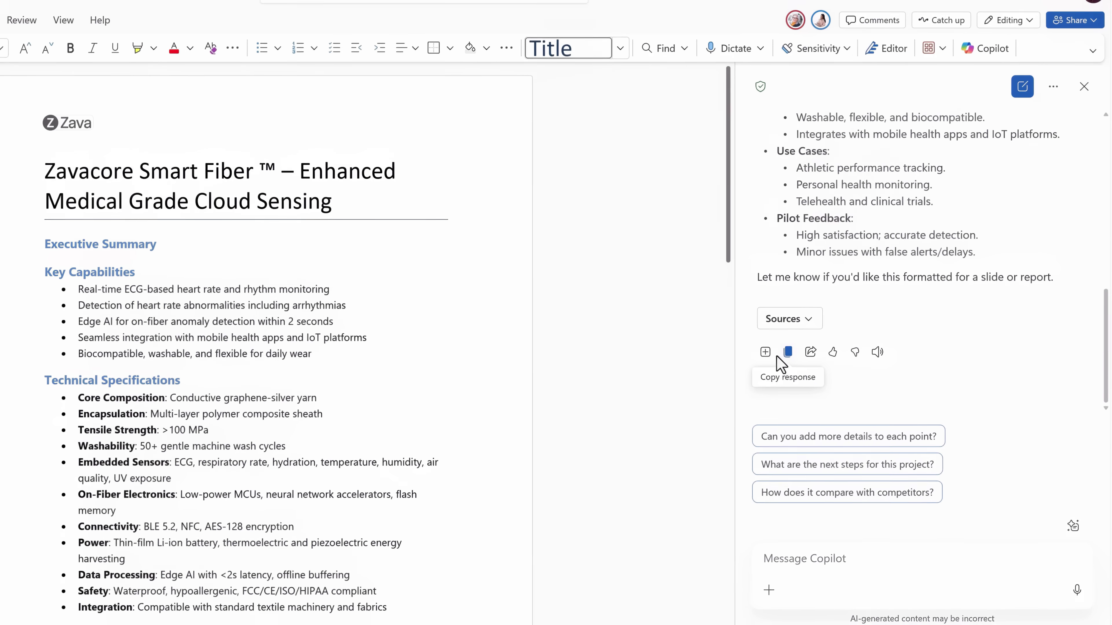
click(784, 354)
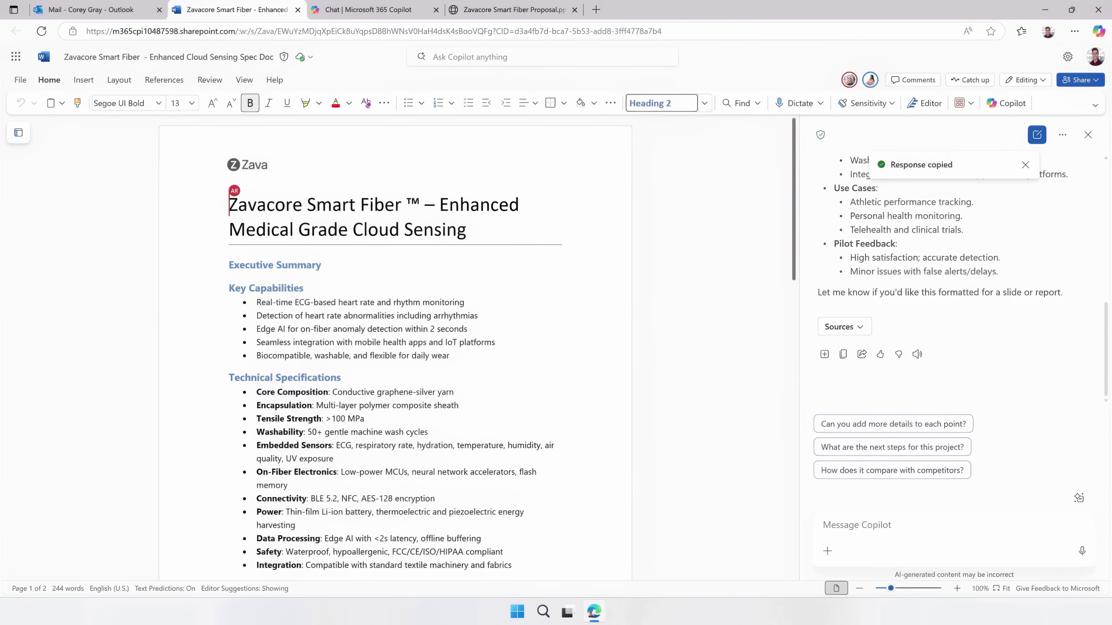
key(ctrl+v)
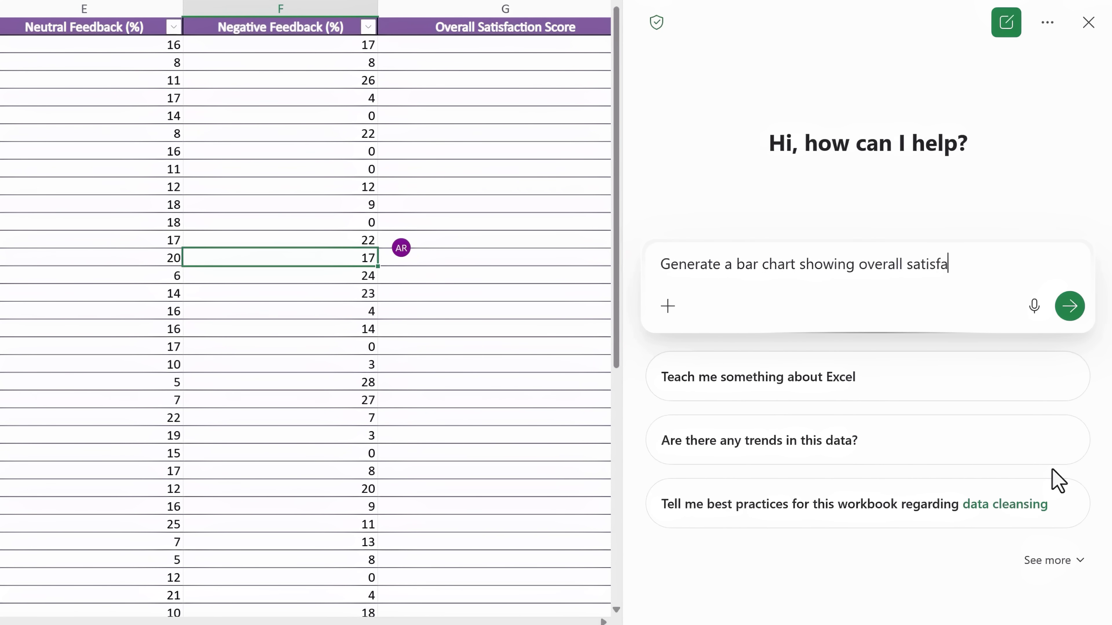
Draft the prompt for a bar chart of overall satisfaction across regions in different colors
text(ross regions. Use different colors for each bar.)
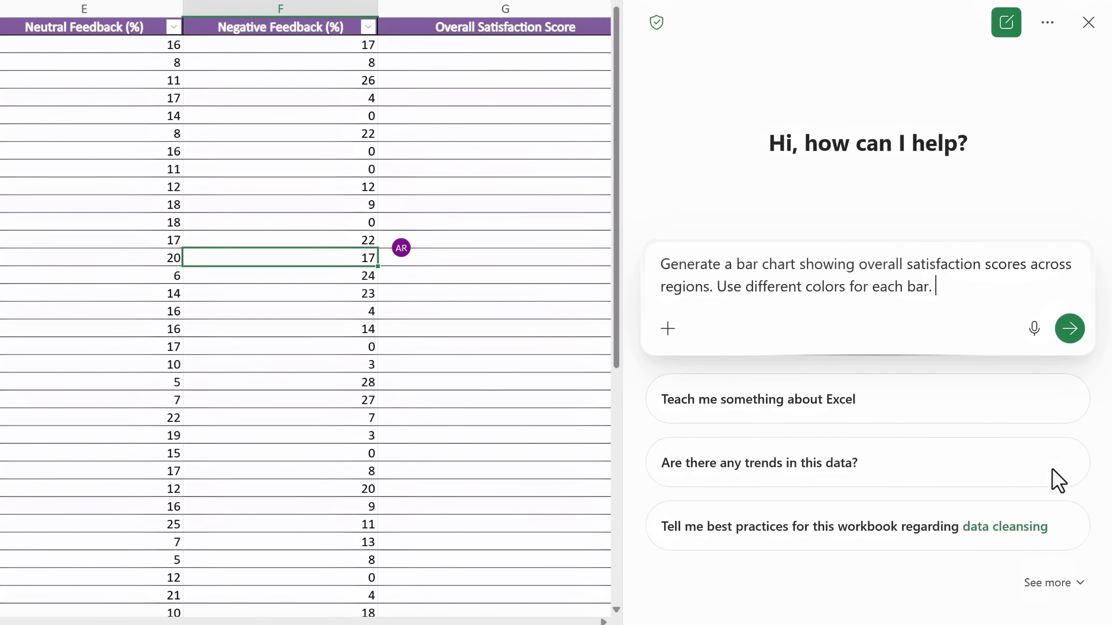
Send the bar chart request to chart satisfaction for North, South, East, West and Central
key(Return)
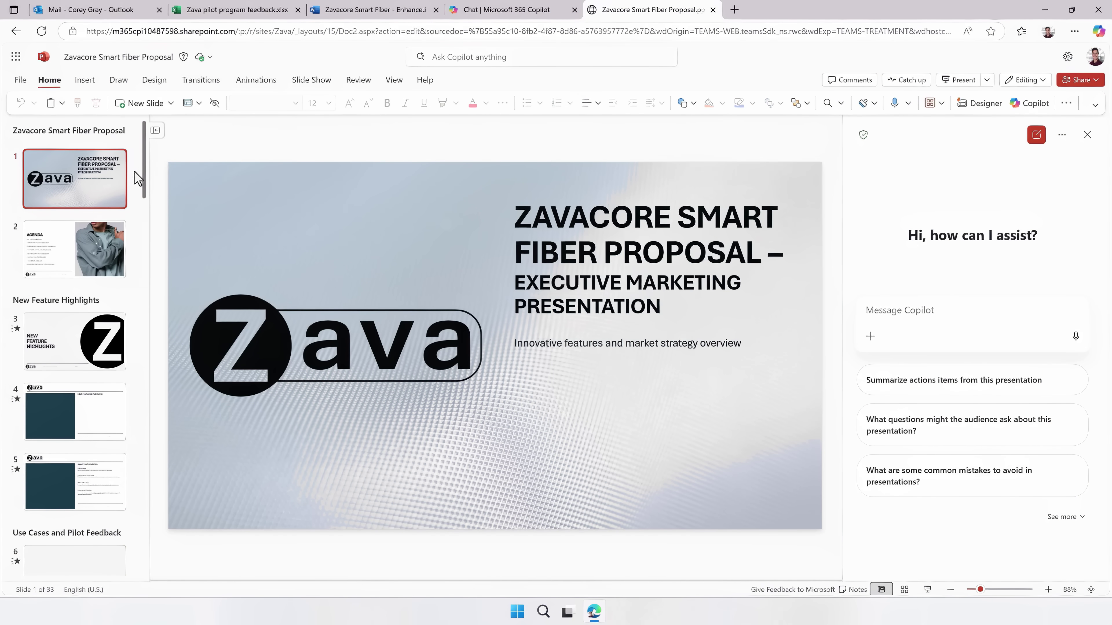
Go to slide 4, 'New Features Overview', in the Zavacore Smart Fiber Proposal deck
click(115, 418)
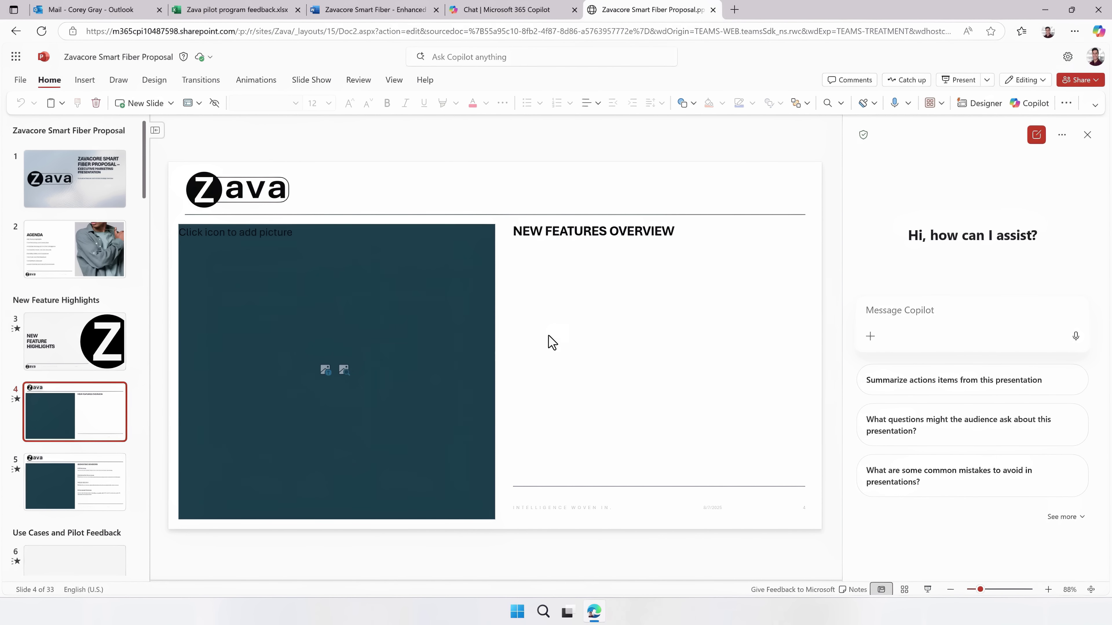
Reopen the earlier concise-content conversation from the Copilot chat history
click(1061, 135)
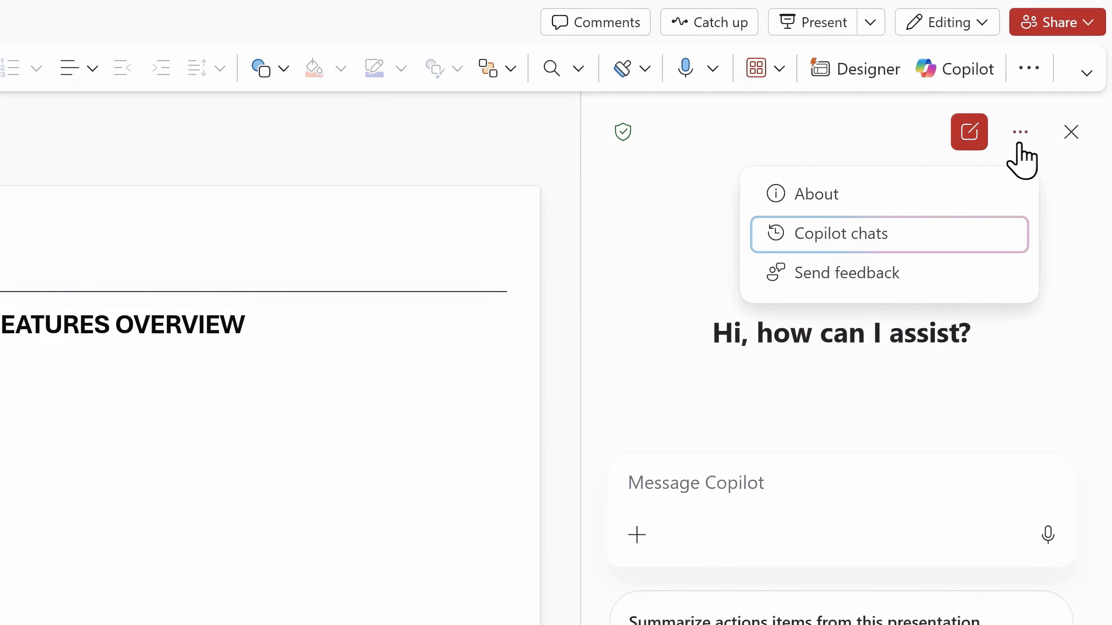
click(1014, 236)
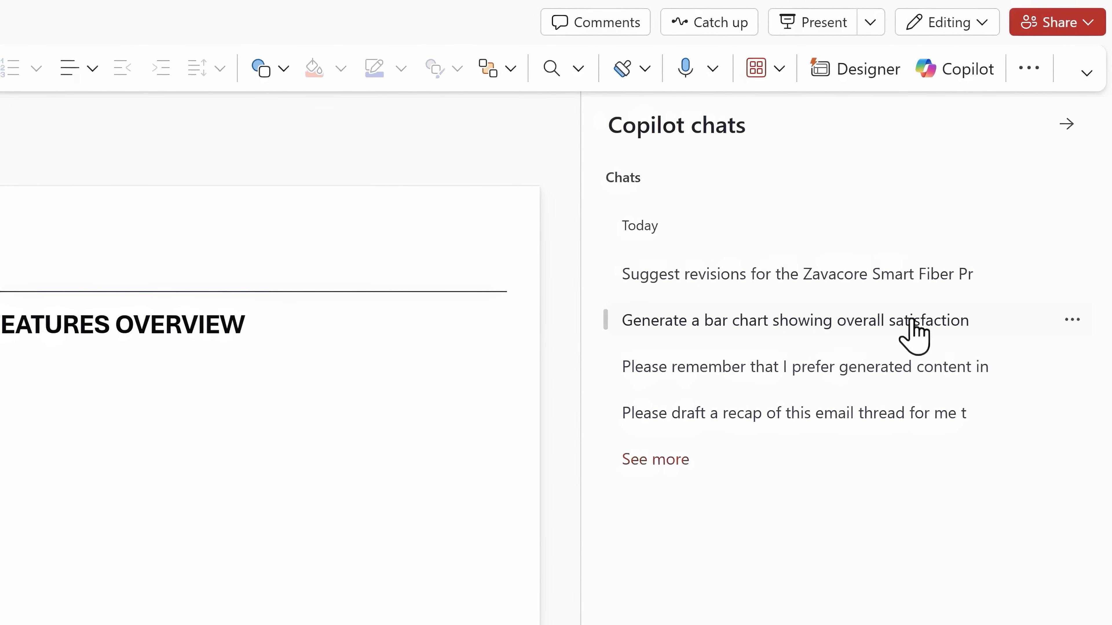
click(888, 370)
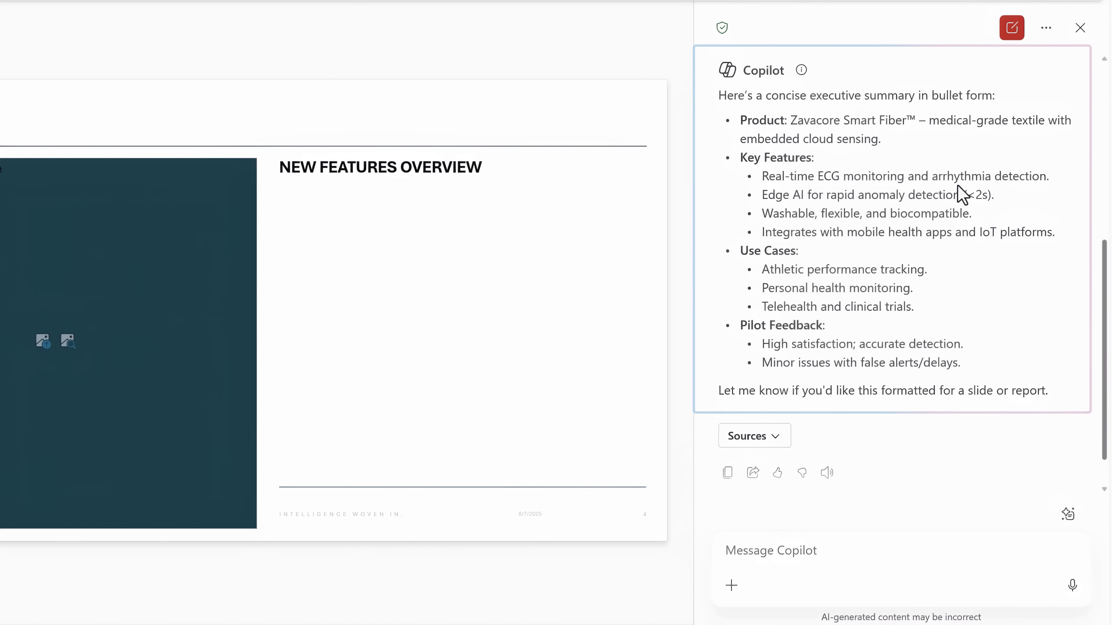
scroll(957, 184, down, 1)
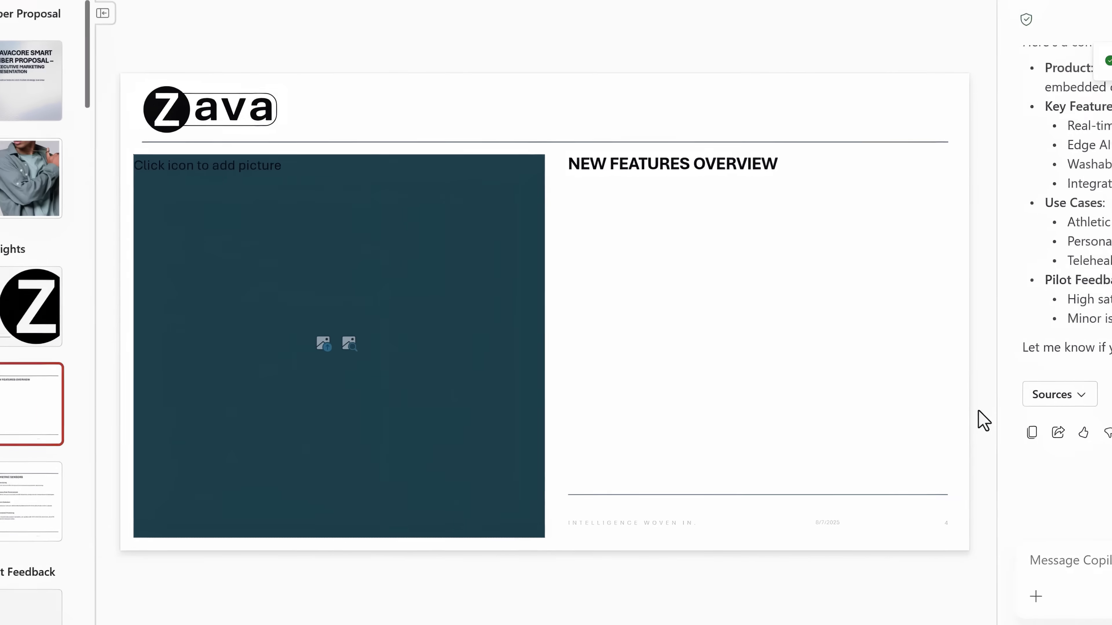
Paste the Key Features, Use Cases and Pilot Feedback bullets into slide 4's body, then list earlier Copilot chats
click(815, 368)
key(ctrl+v)
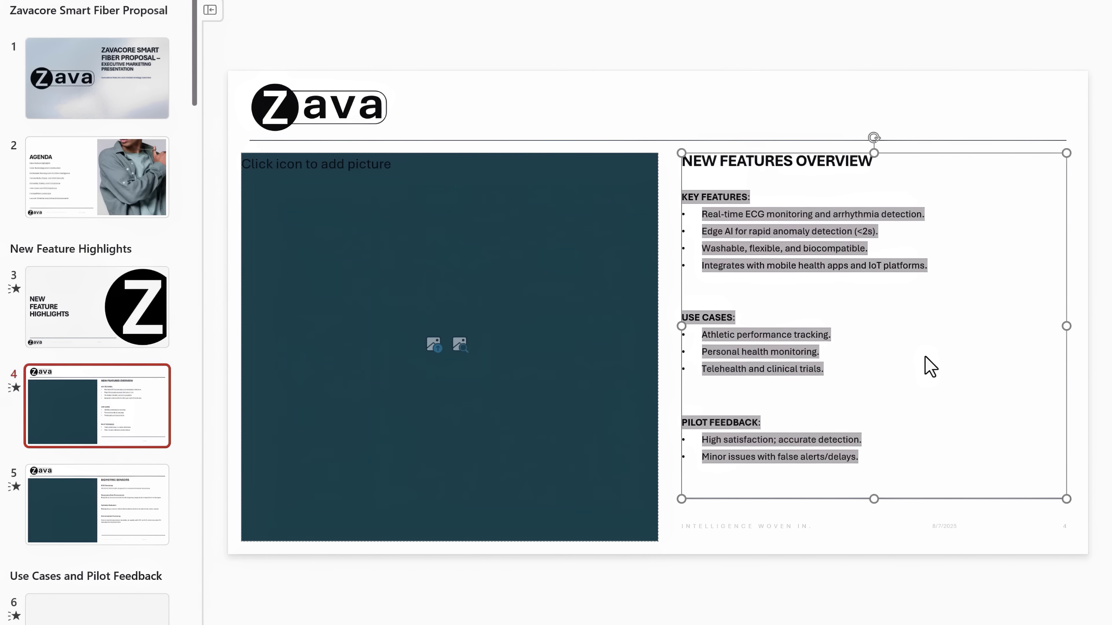
click(629, 412)
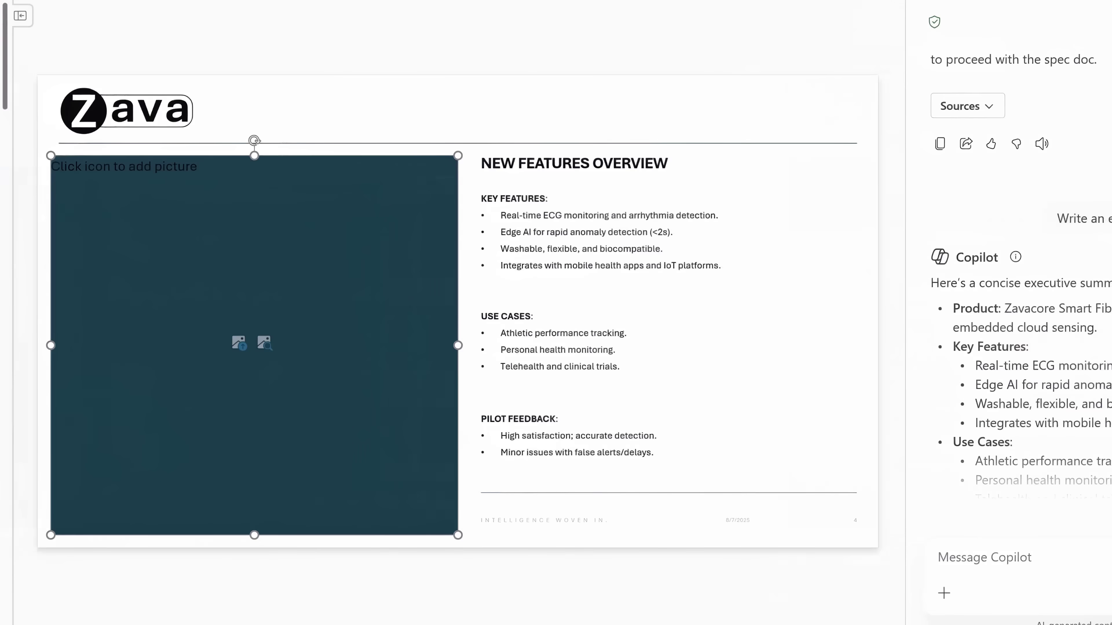
click(1046, 27)
click(945, 97)
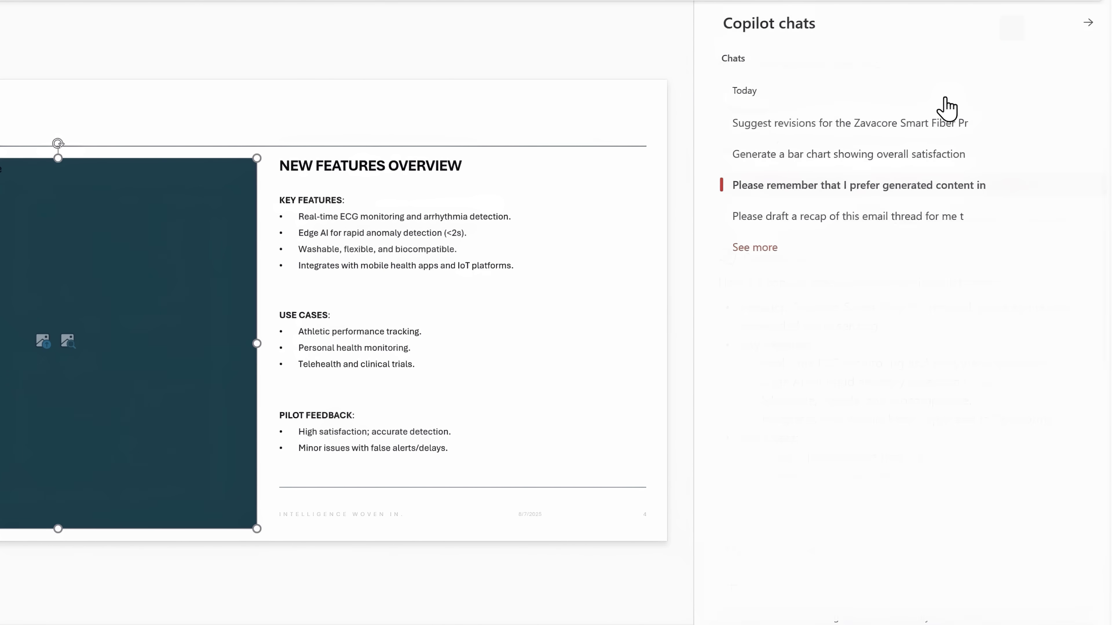
Reopen the overall-satisfaction bar chart chat to add its chart to slide 4
click(923, 158)
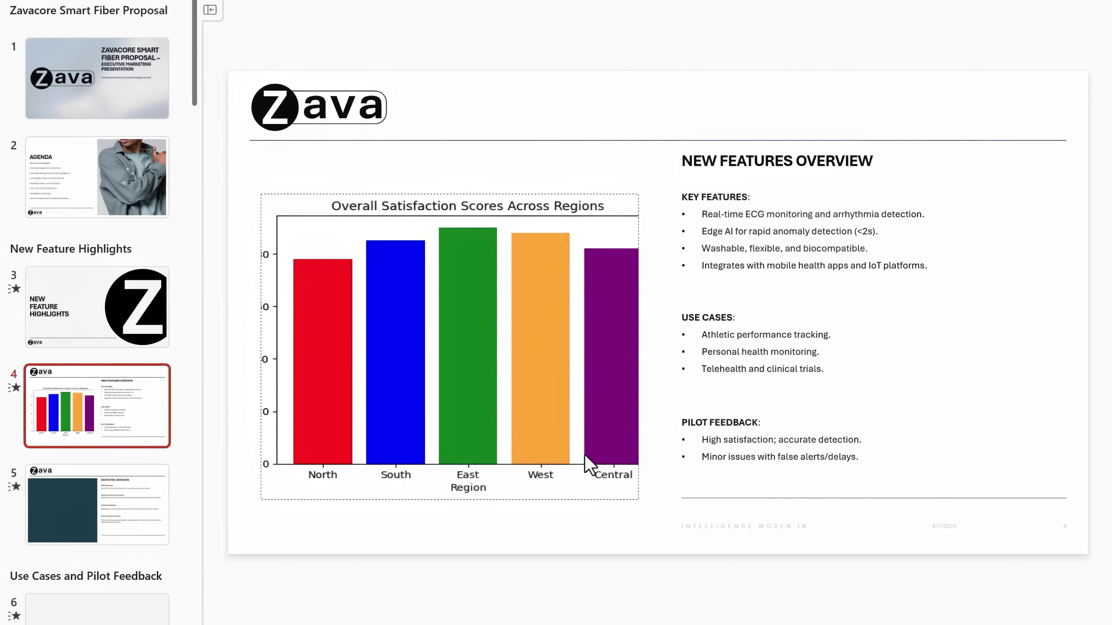
On slide 5 (Biometric Sensors), start a new Copilot chat asking 'Create a high-tech image of an ECG sensor'
click(142, 515)
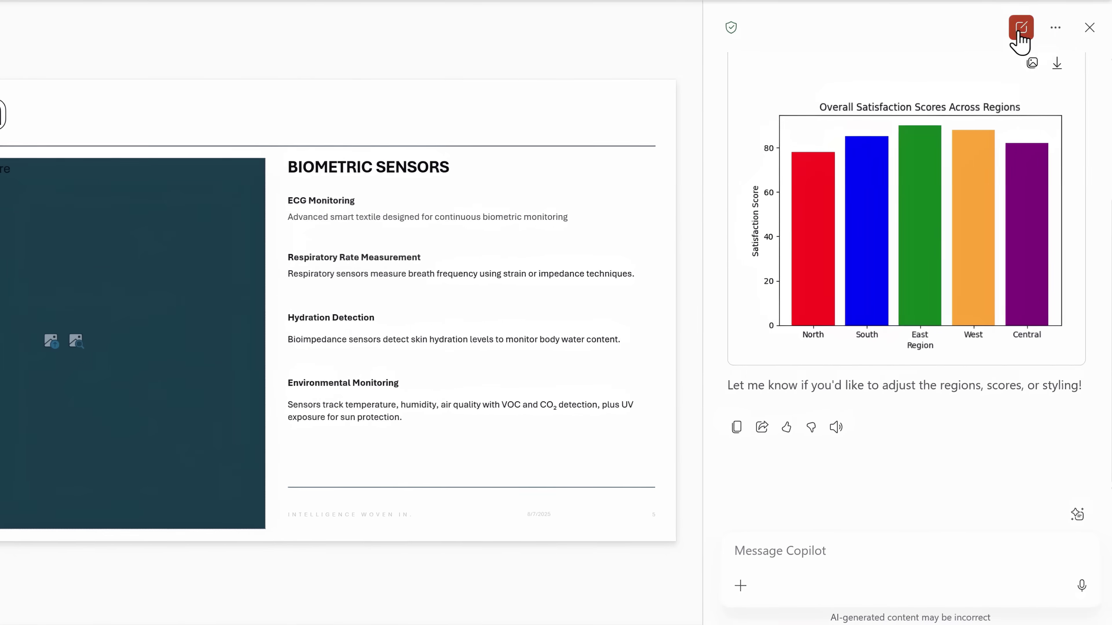
click(1011, 30)
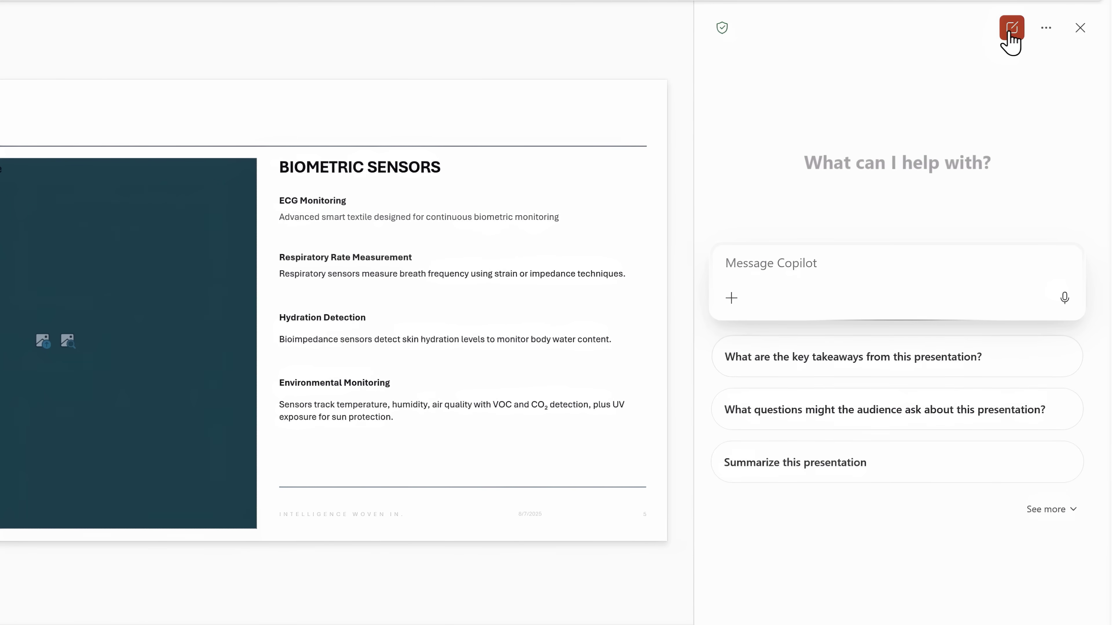
text(Create a high-tech image of an E)
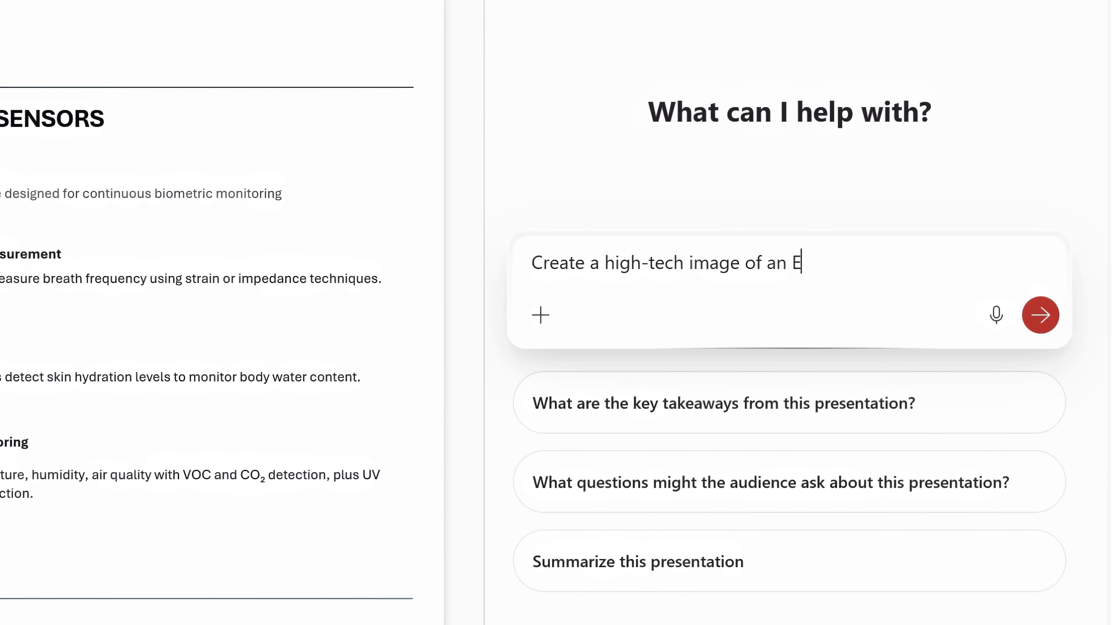
text(CG sensor)
key(Return)
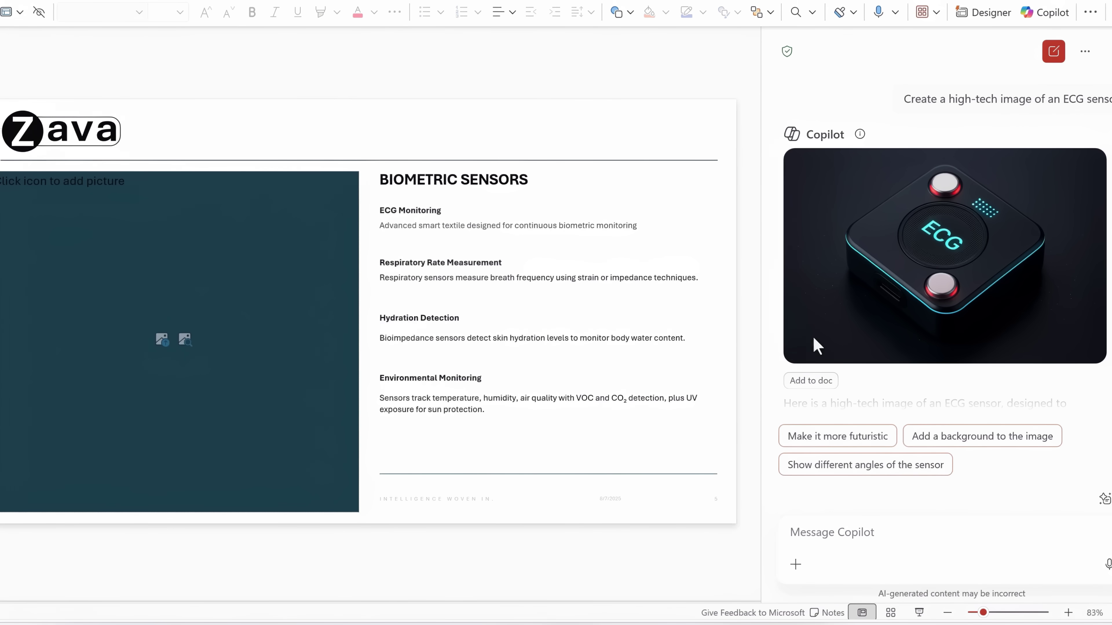
Insert the ECG image on the slide and request suggested Q&As referencing the Enhanced Cloud Sensing Spec Doc
click(834, 382)
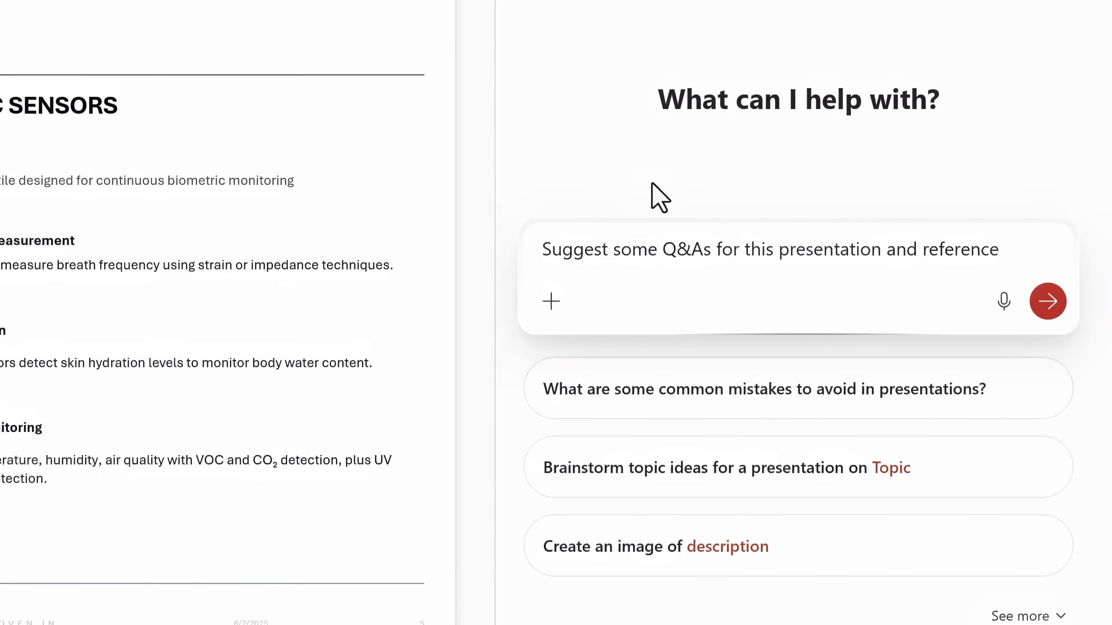
text(/)
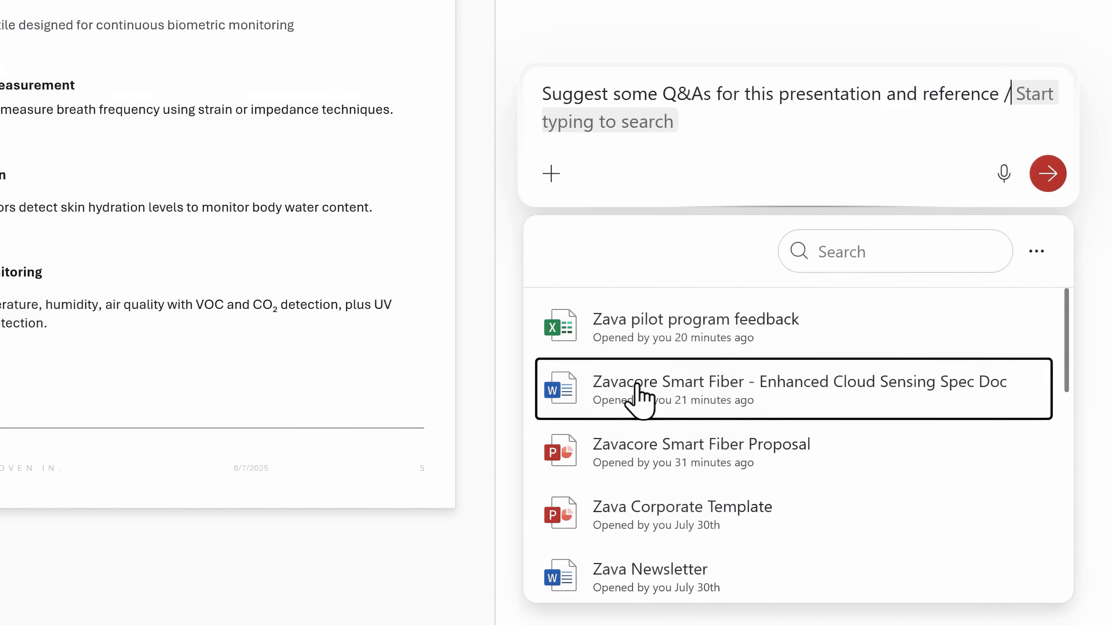
click(642, 393)
key(Return)
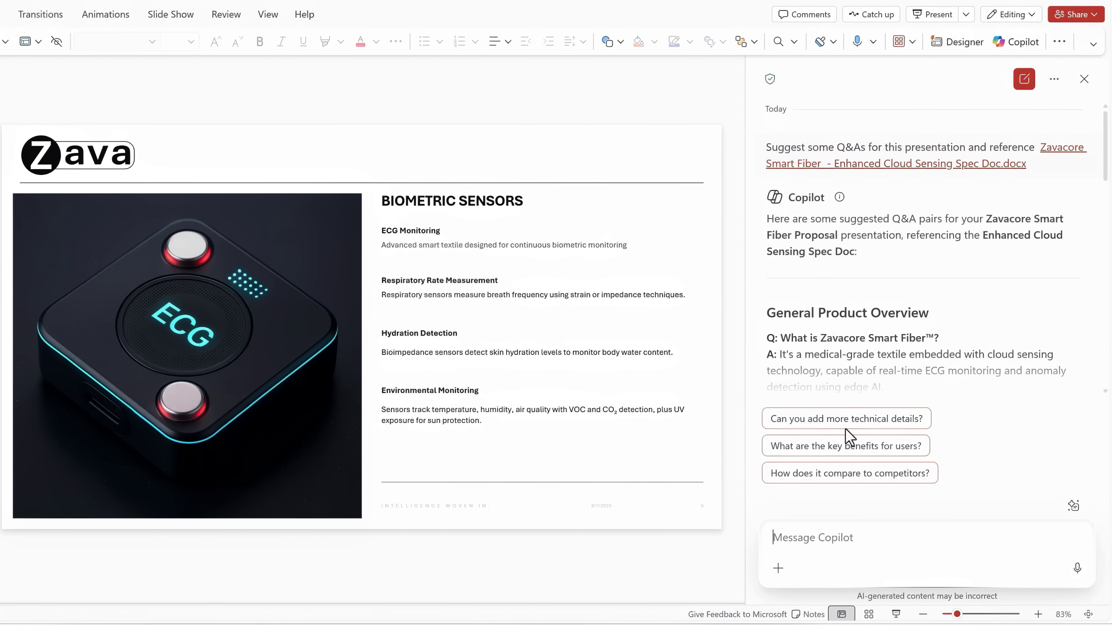
drag(1106, 140, 1108, 236)
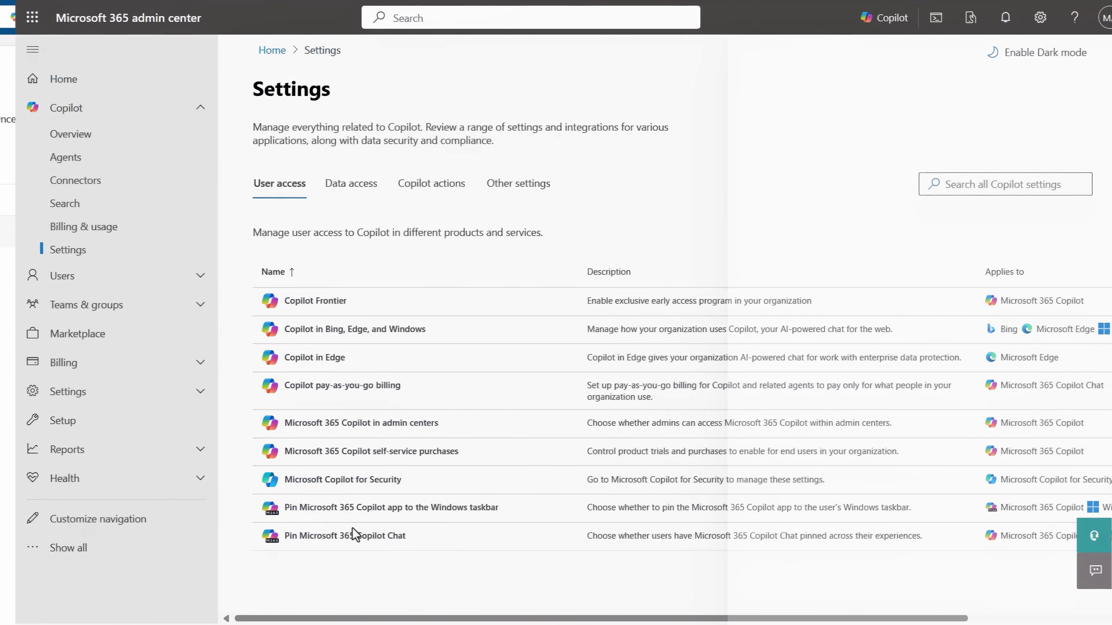
Open the Pin Microsoft 365 Copilot Chat setting in the admin center's Copilot Settings
click(346, 531)
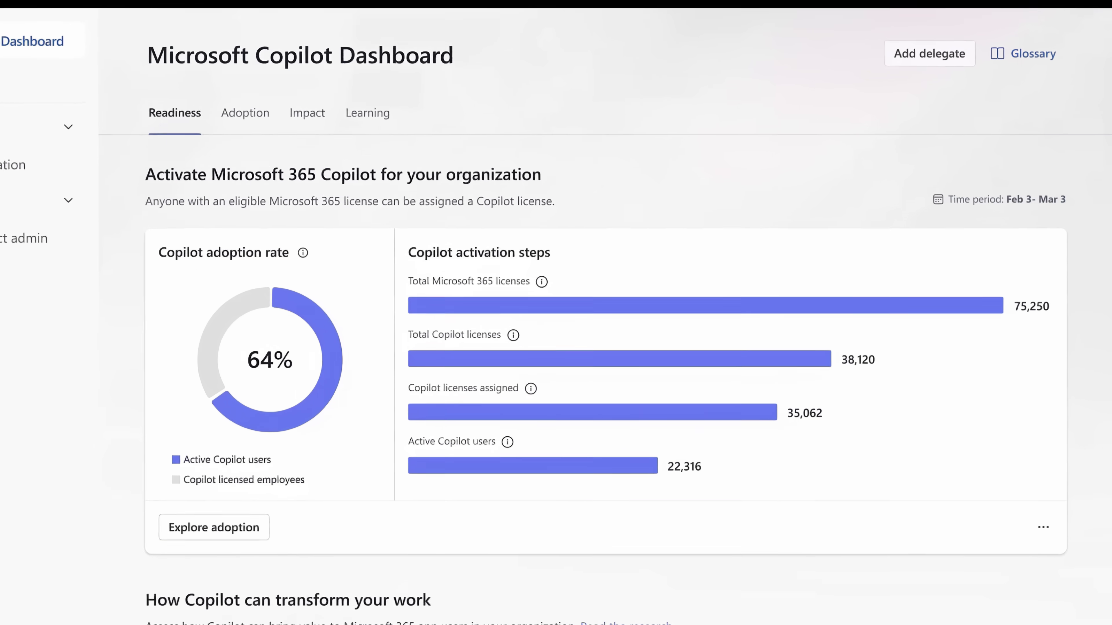
Scroll the Apps with Copilot overview down to the Clipchamp and Edge cards
scroll(569, 351, down, 8)
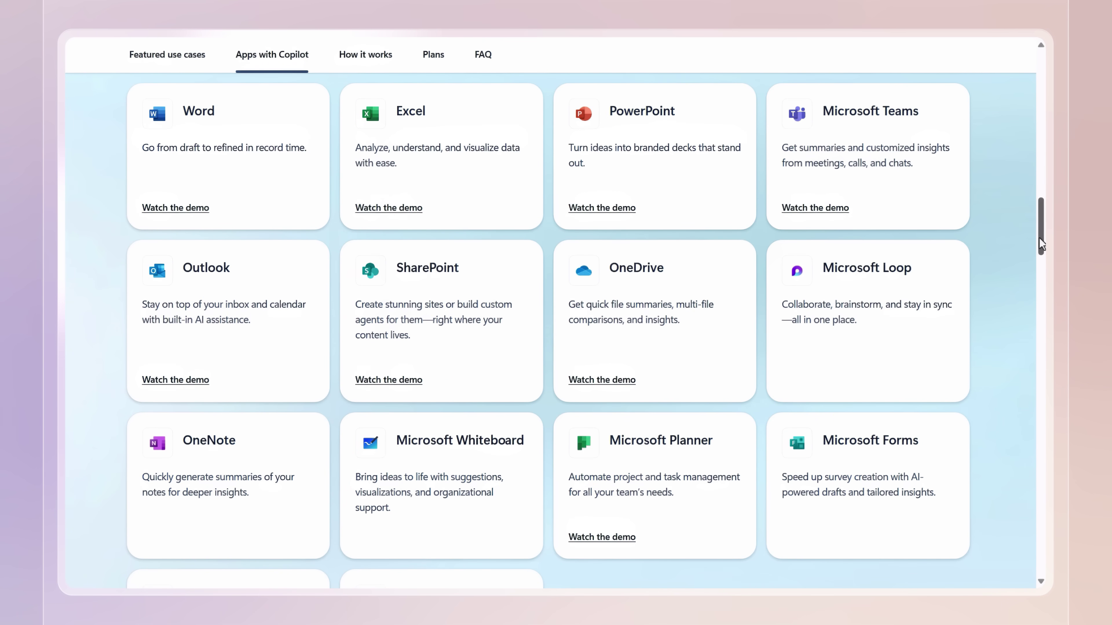
scroll(1039, 239, down, 3)
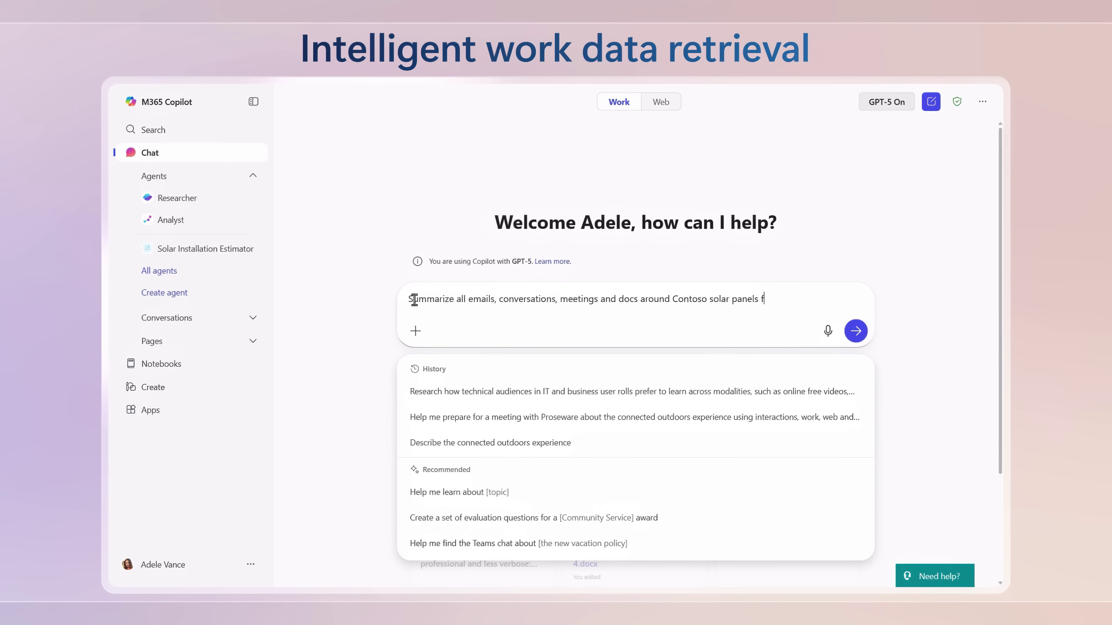
Send the request summarizing Contoso solar panel emails, chats, meetings and docs with a source appendix
key(Return)
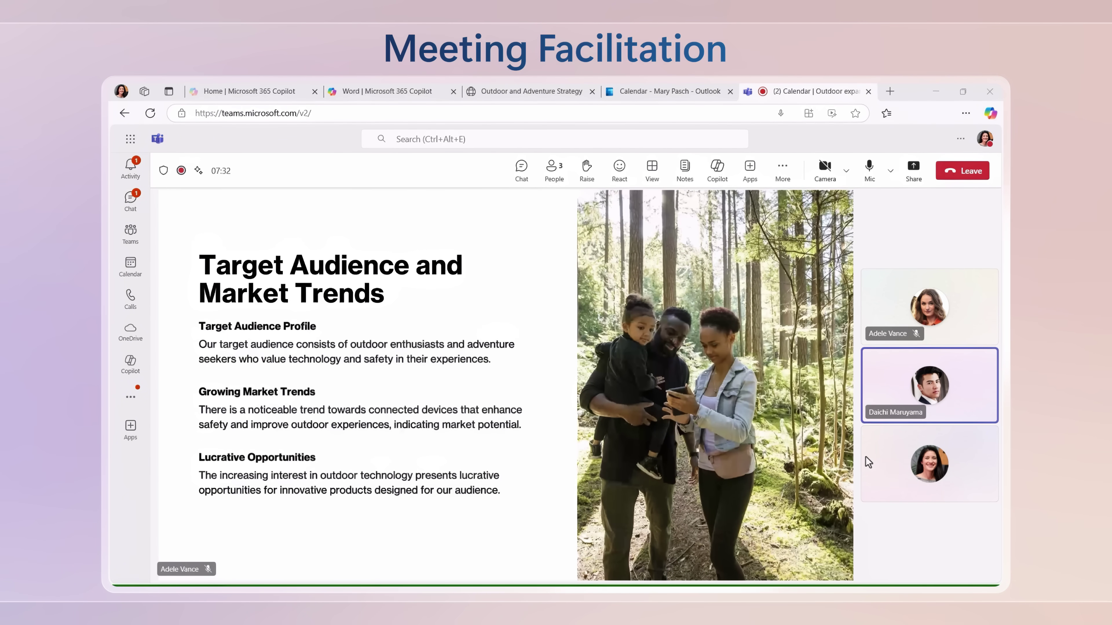
Open Copilot alongside the Location planning for 'Outdoor Experiences' Teams meeting
click(716, 178)
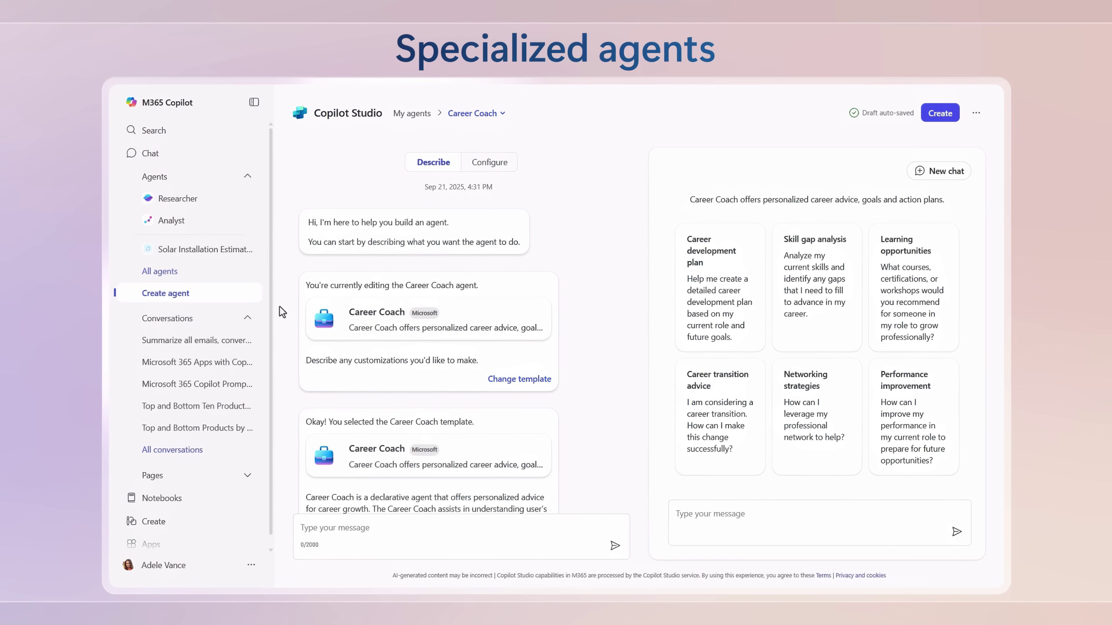
Browse All agents in the Agent Store and open the Researcher agent card
click(169, 273)
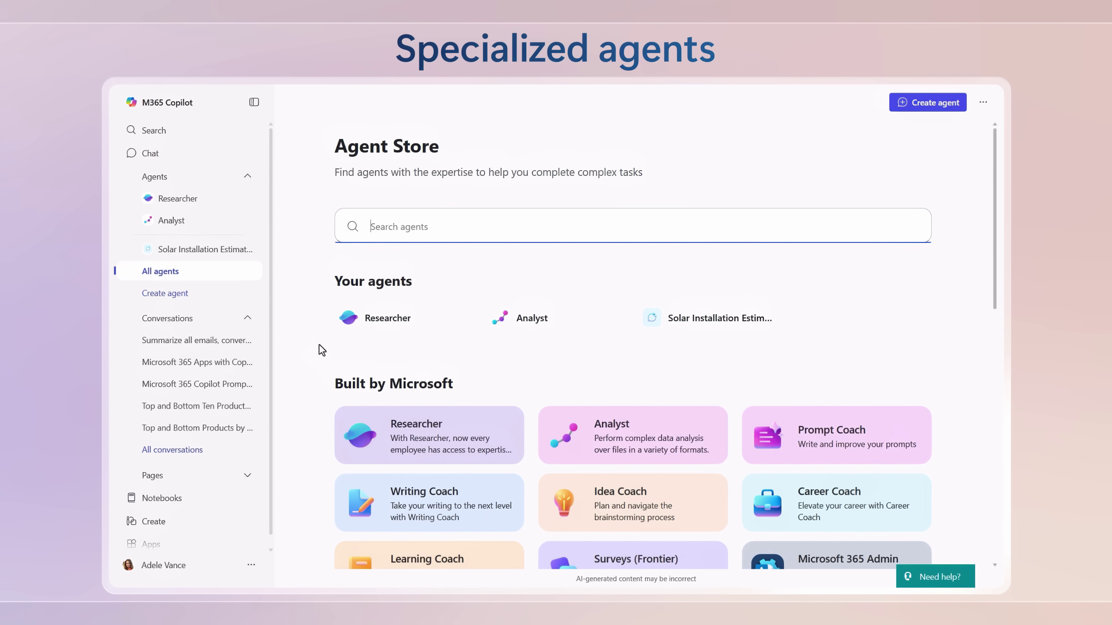
click(356, 434)
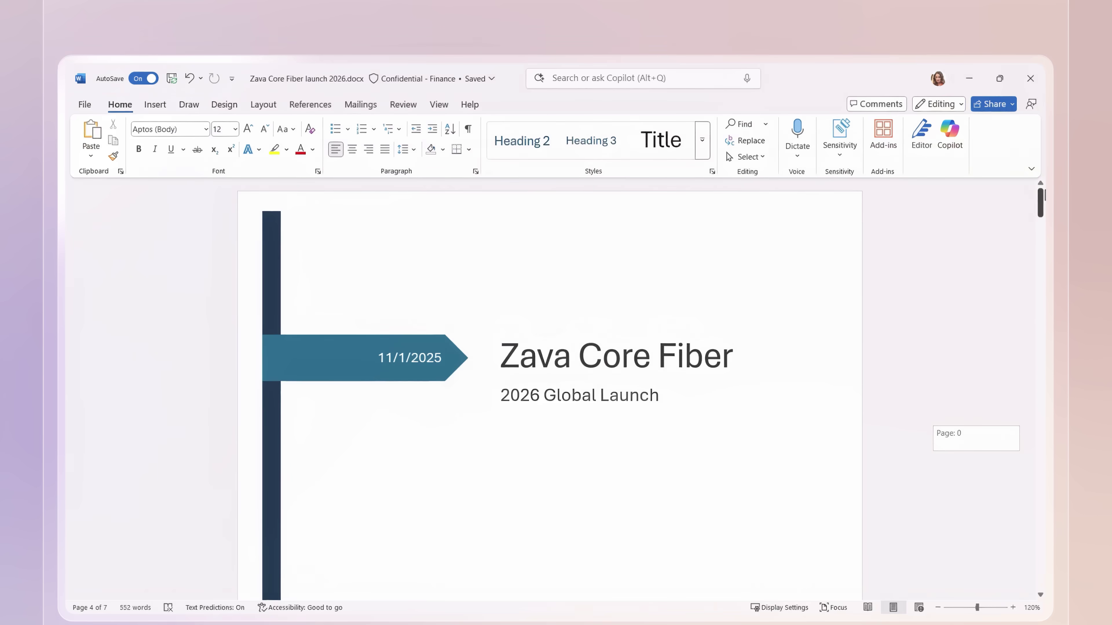
Open Copilot from the Home ribbon next to the Zava Core Fiber launch 2026 document
click(948, 123)
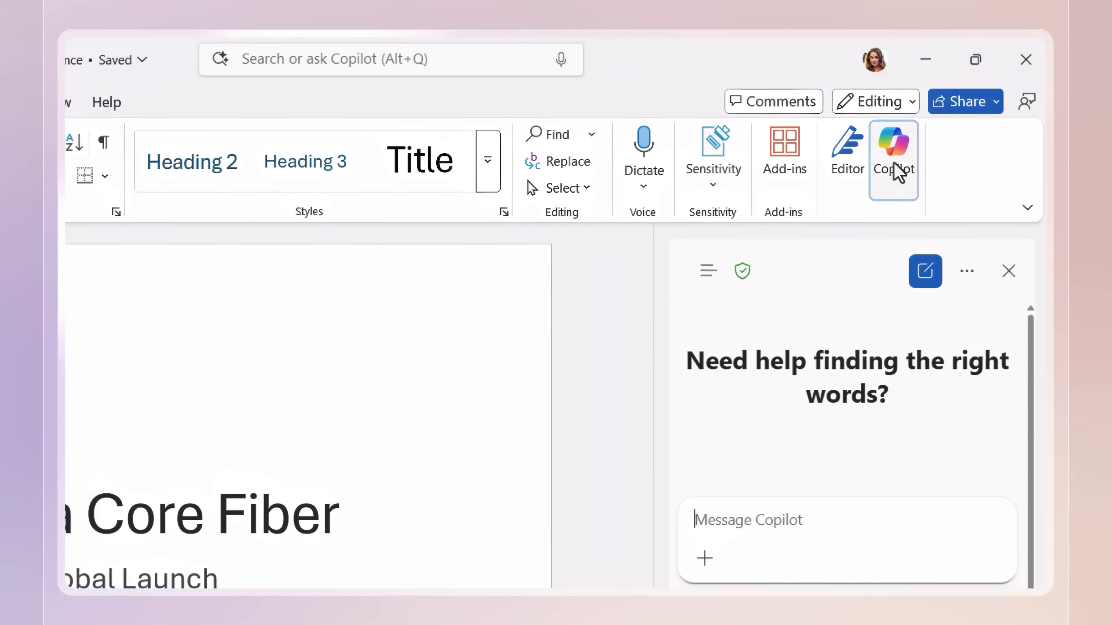